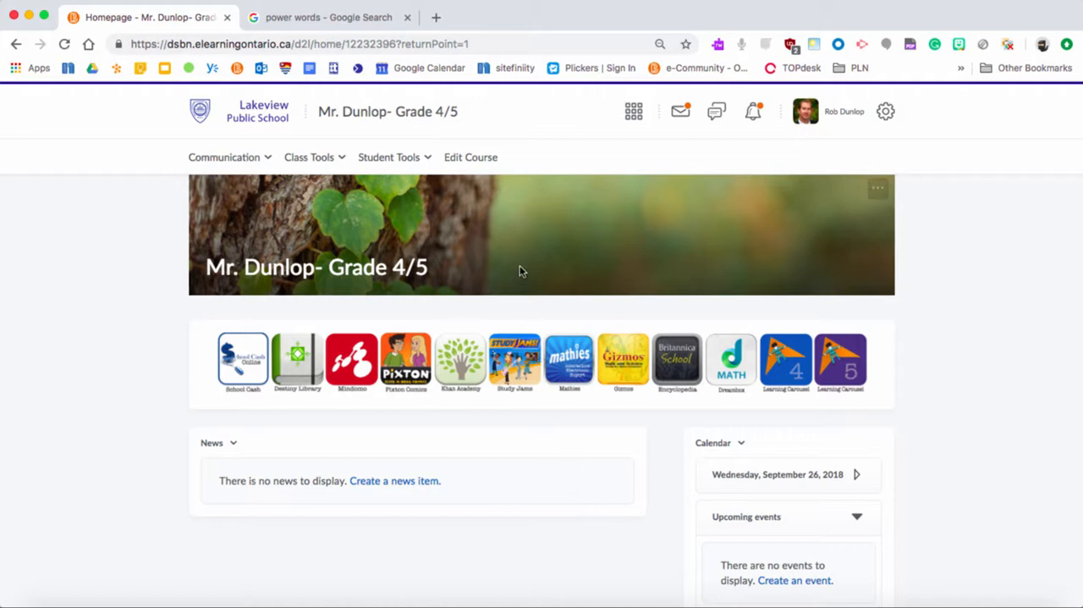
# Create a custom course widget named Power Words and save it with its content left empty.
pyautogui.click(468, 160)
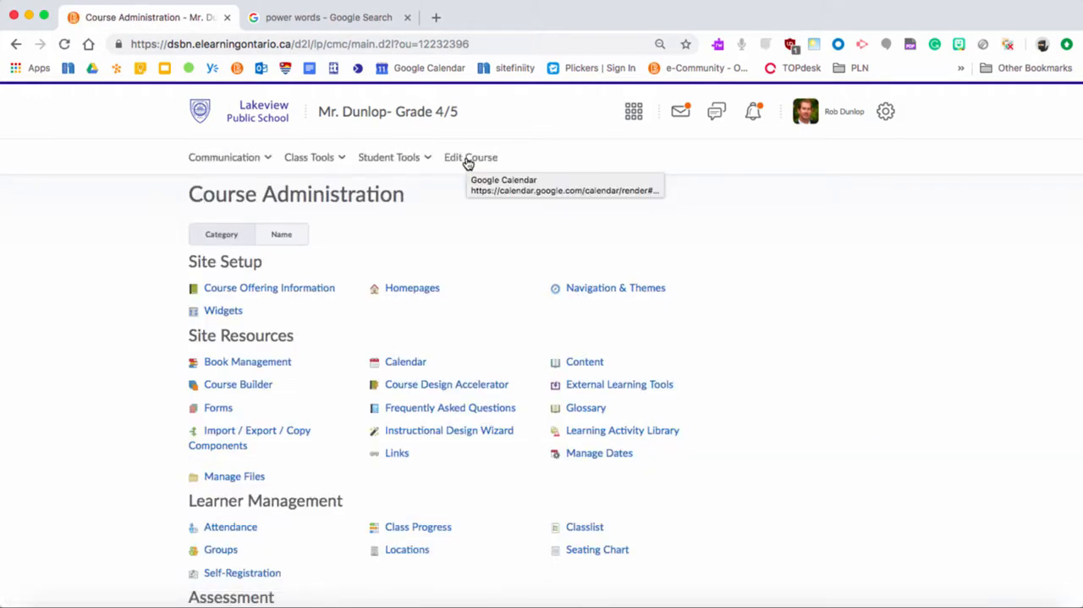
pyautogui.click(223, 311)
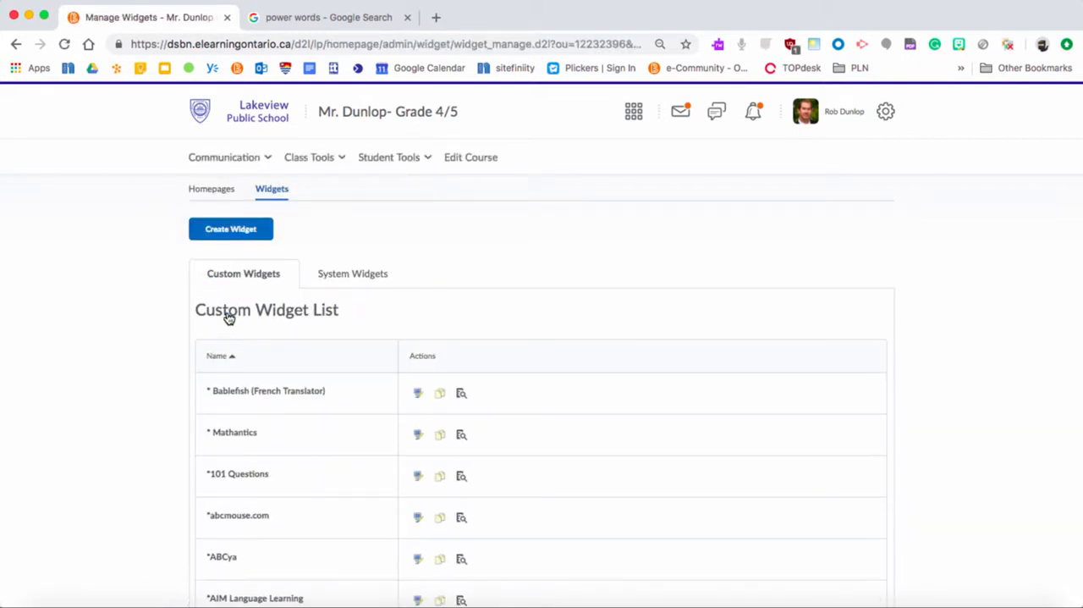
pyautogui.click(226, 239)
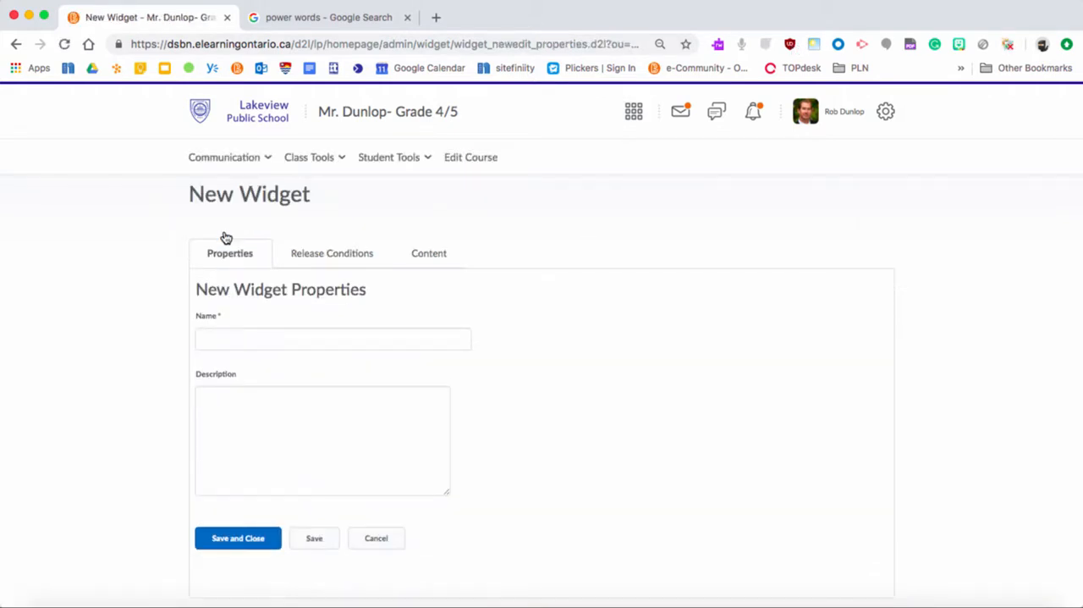
pyautogui.click(322, 341)
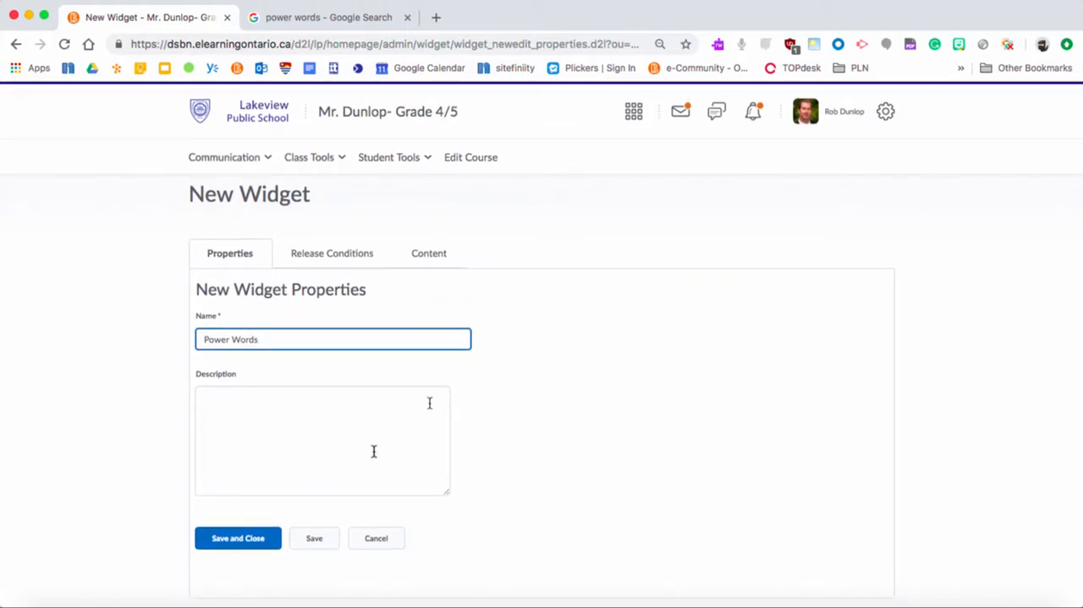
pyautogui.click(345, 469)
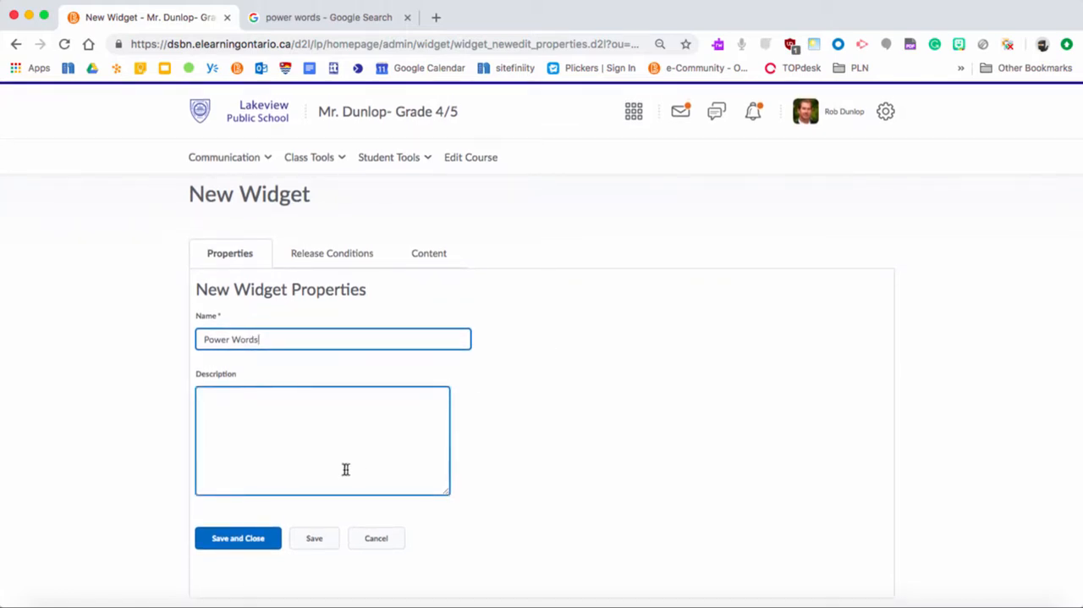
pyautogui.click(433, 253)
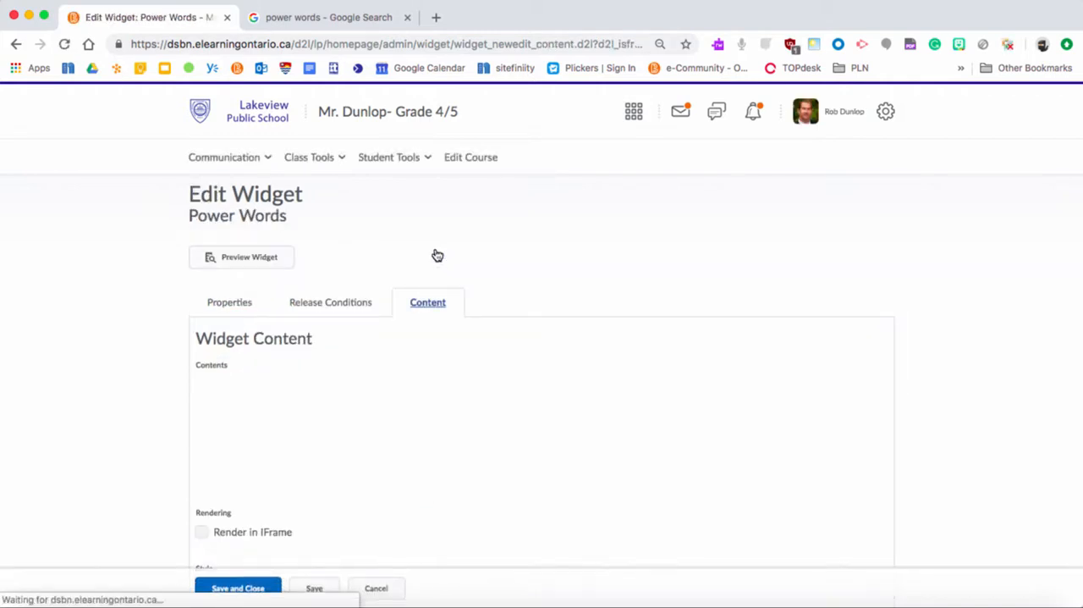
pyautogui.scroll(-3, 617, 442)
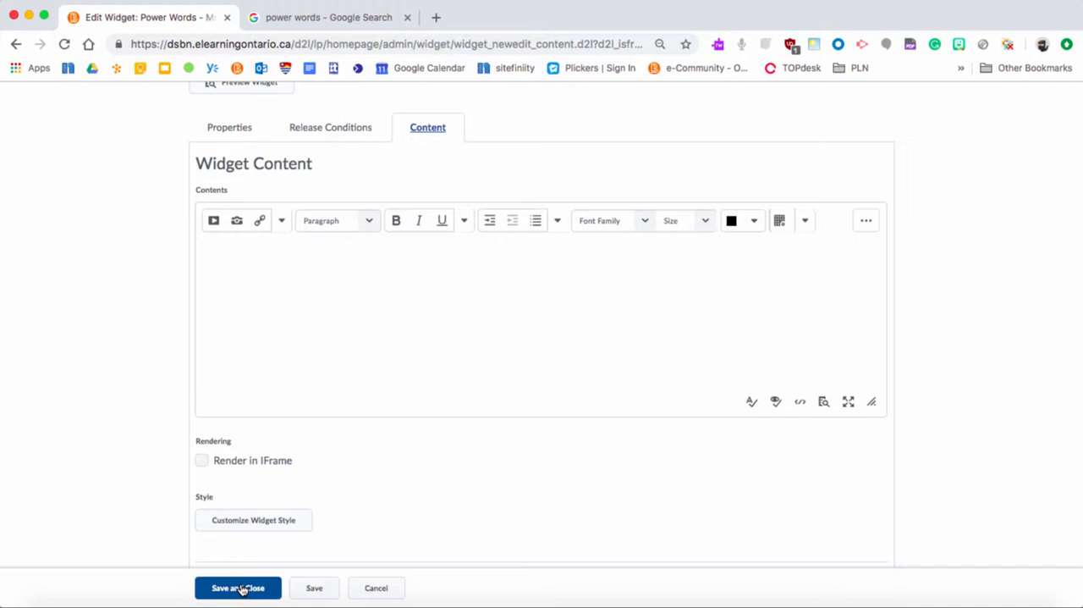
pyautogui.click(240, 588)
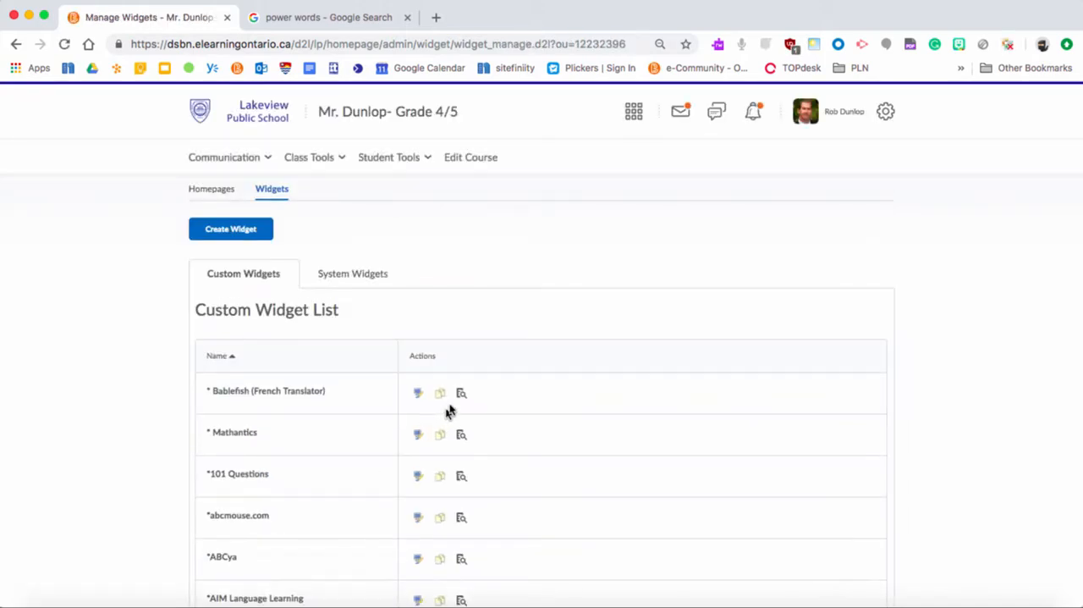
# Return to the course homepage and open it for editing.
pyautogui.click(386, 112)
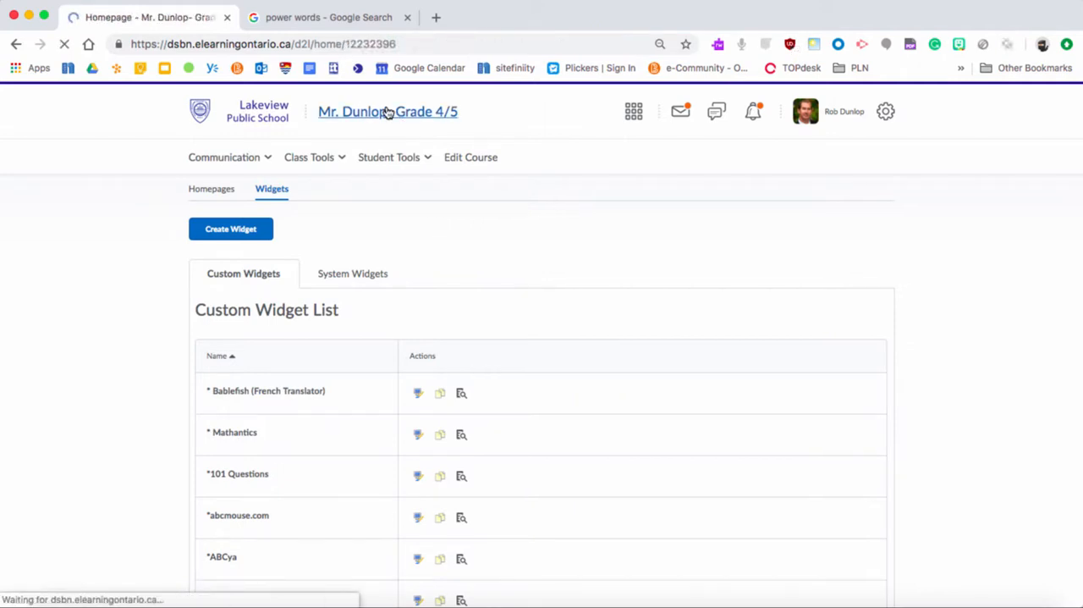
pyautogui.scroll(-2, 959, 380)
pyautogui.scroll(-3, 958, 380)
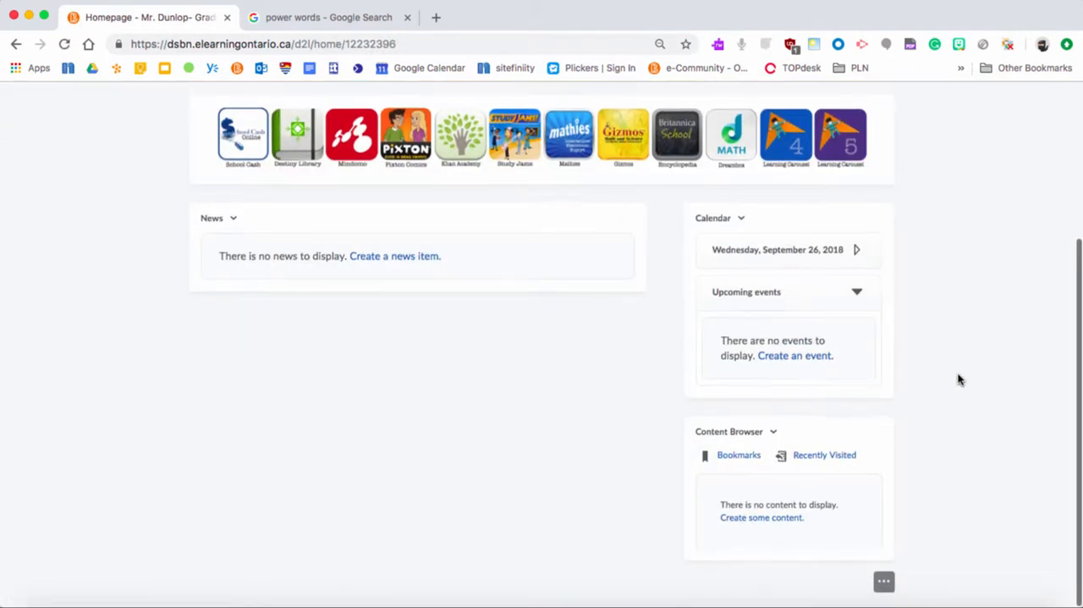
pyautogui.click(884, 588)
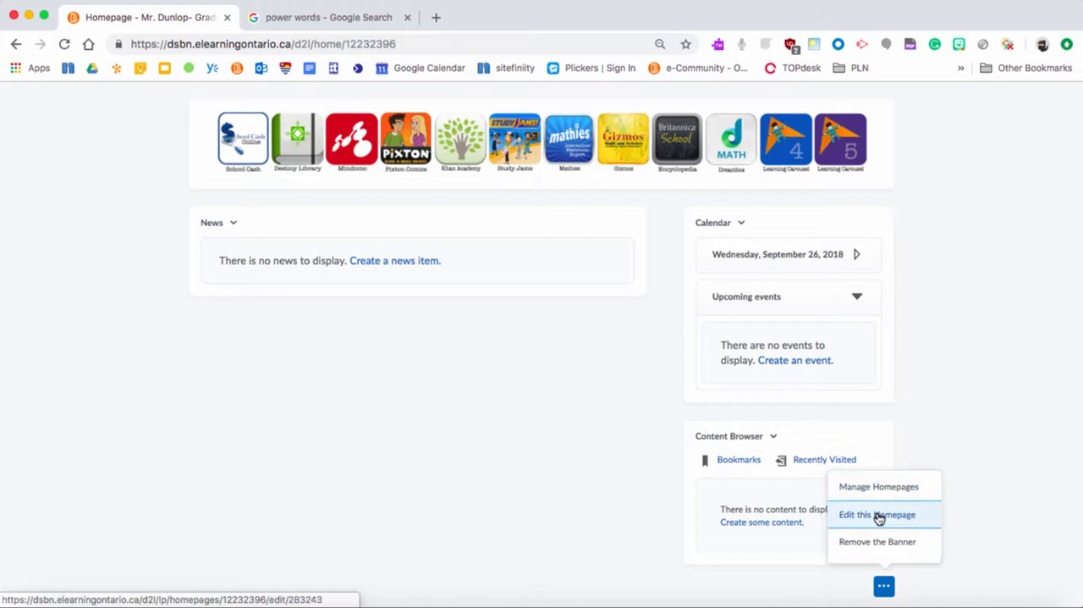
pyautogui.click(879, 516)
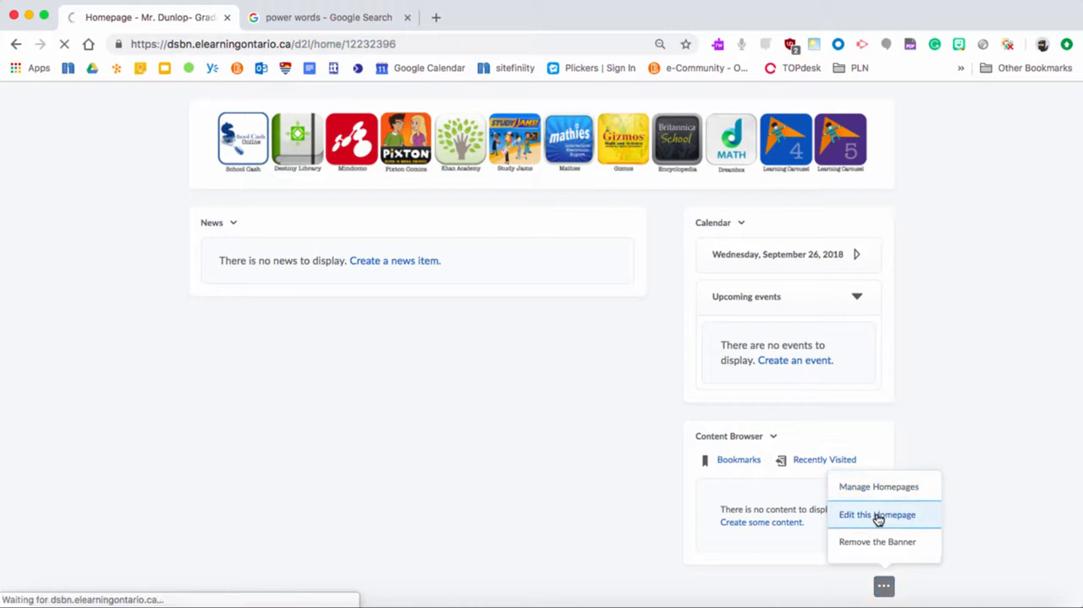
# Add the Power Words widget above Calendar in the homepage layout's smaller right panel, and save the homepage.
pyautogui.scroll(-5, 878, 519)
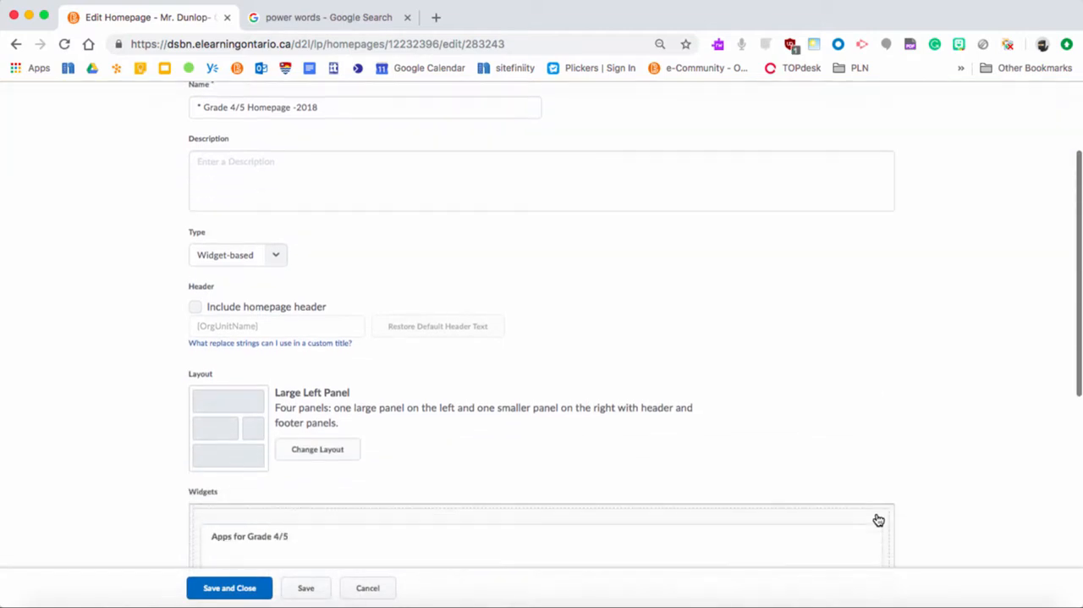
pyautogui.scroll(-2, 878, 518)
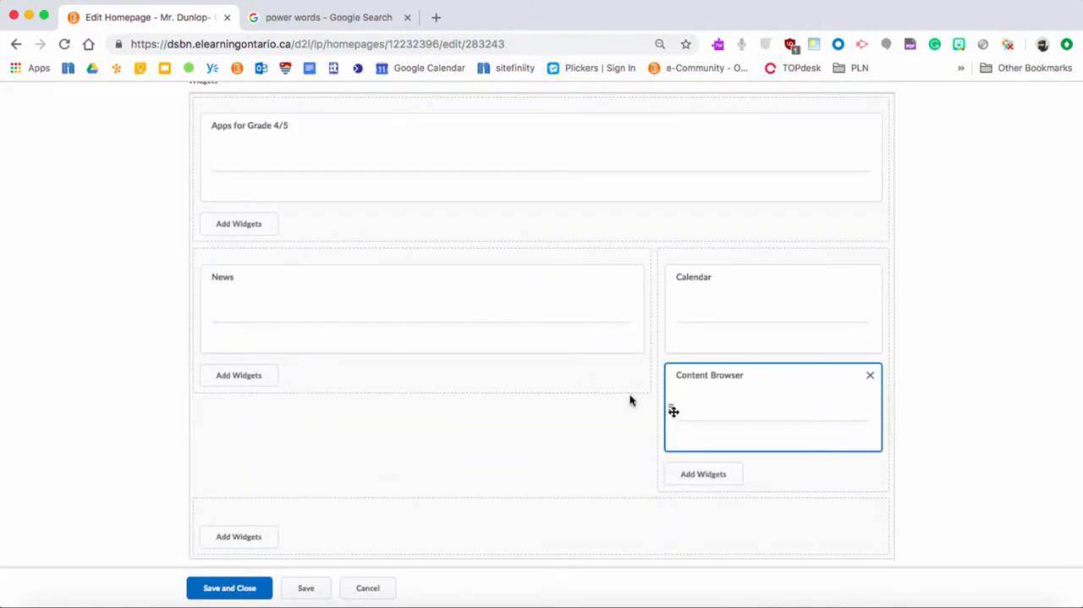
pyautogui.click(702, 475)
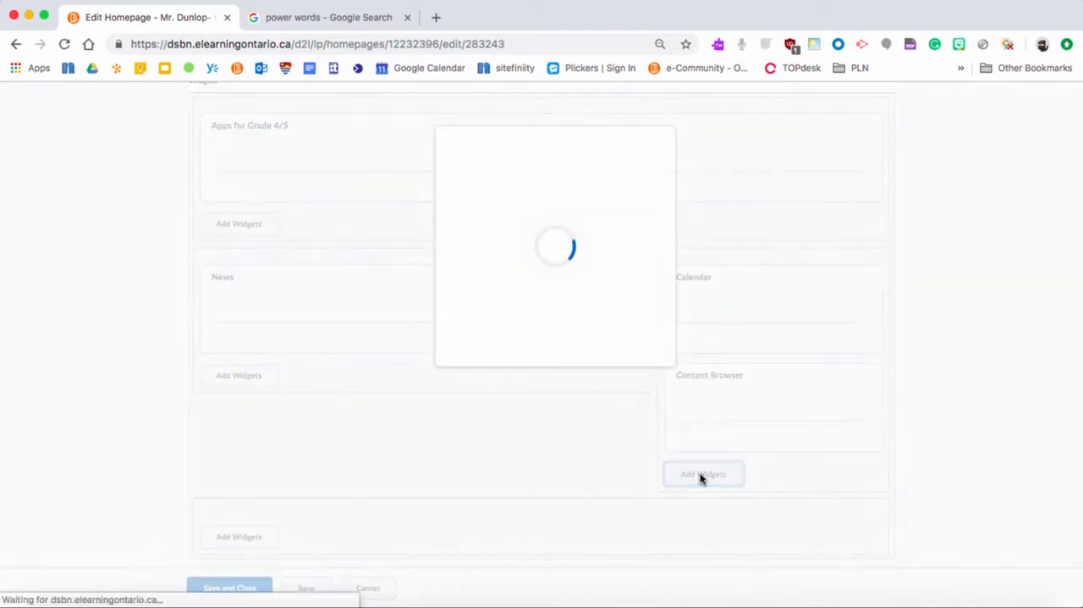
pyautogui.write('Power')
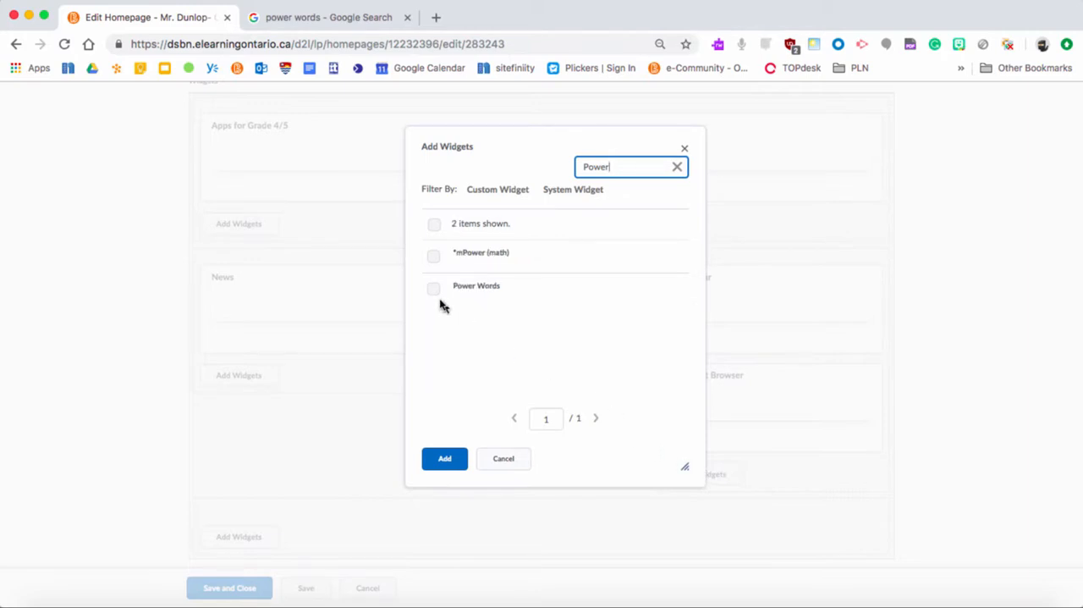
pyautogui.click(433, 290)
pyautogui.click(445, 457)
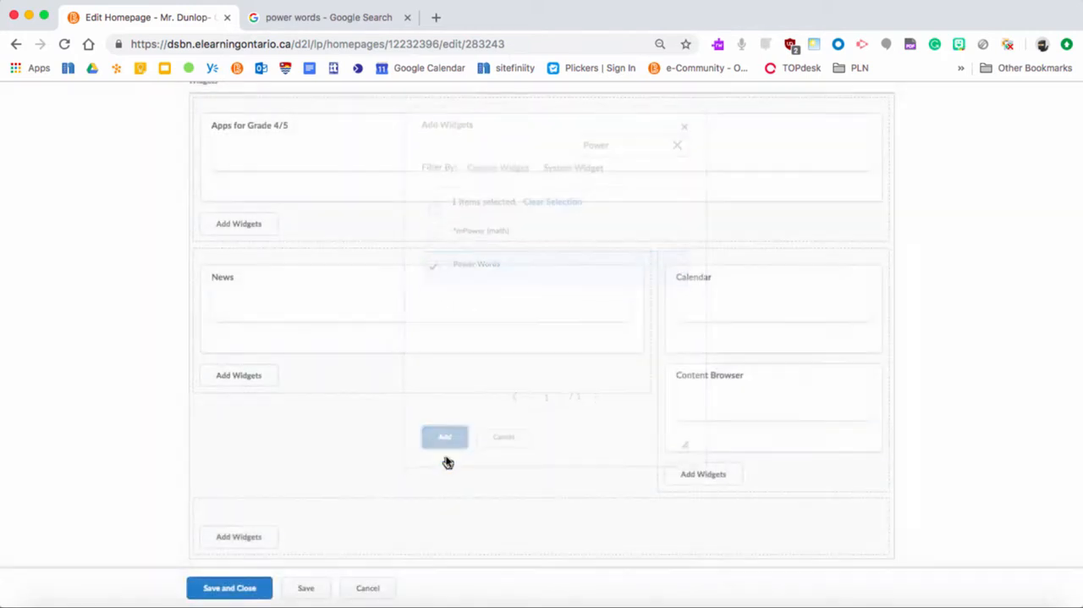
pyautogui.moveTo(722, 483); pyautogui.dragTo(708, 271)
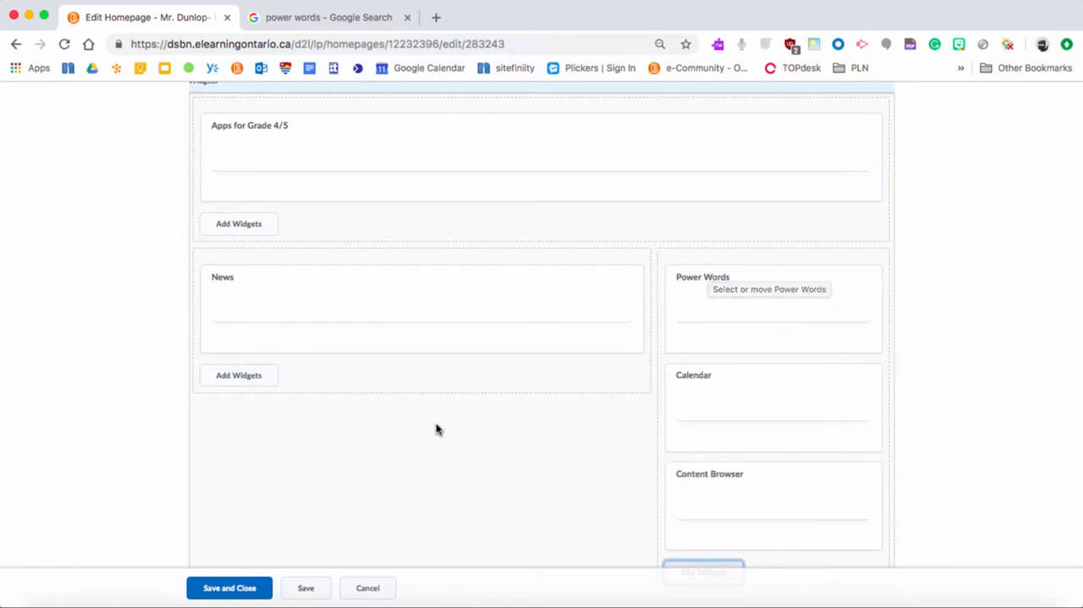
pyautogui.click(227, 588)
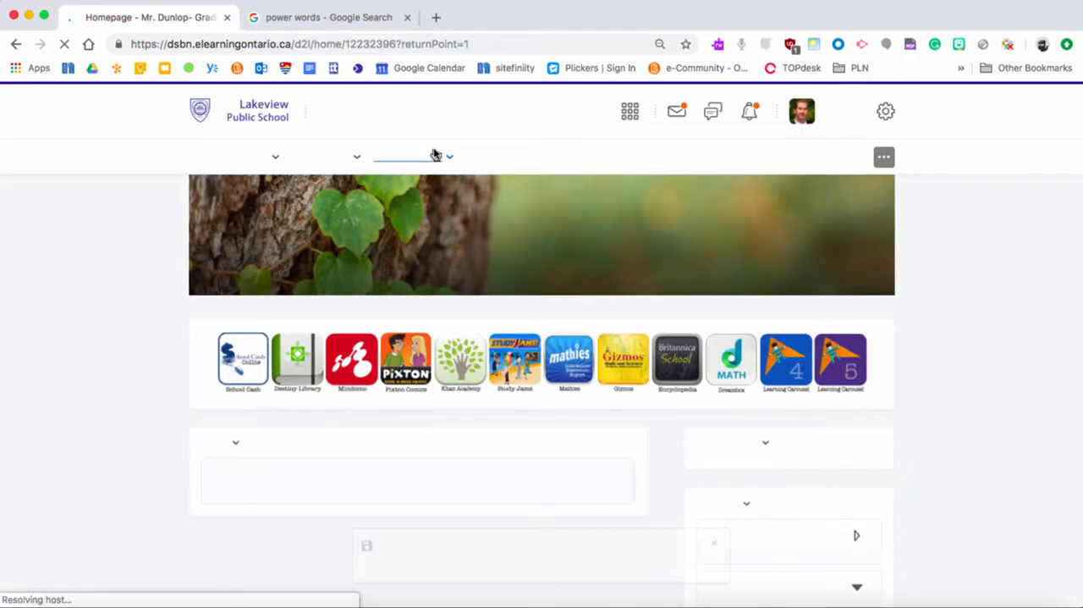
# Open the content of the homepage's Power Words widget for editing.
pyautogui.scroll(-1, 973, 422)
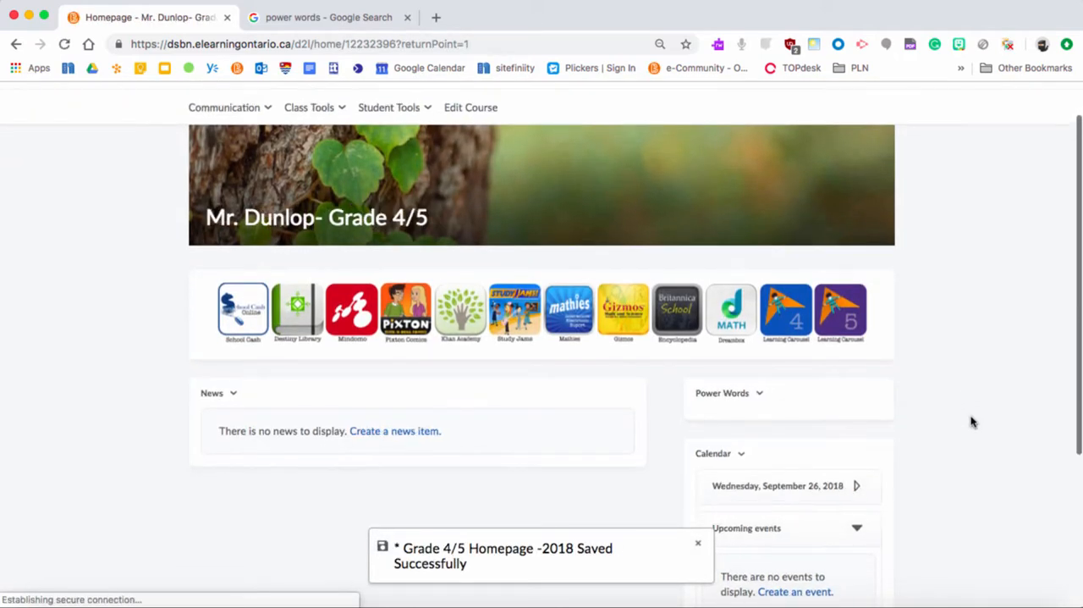
pyautogui.scroll(-4, 973, 422)
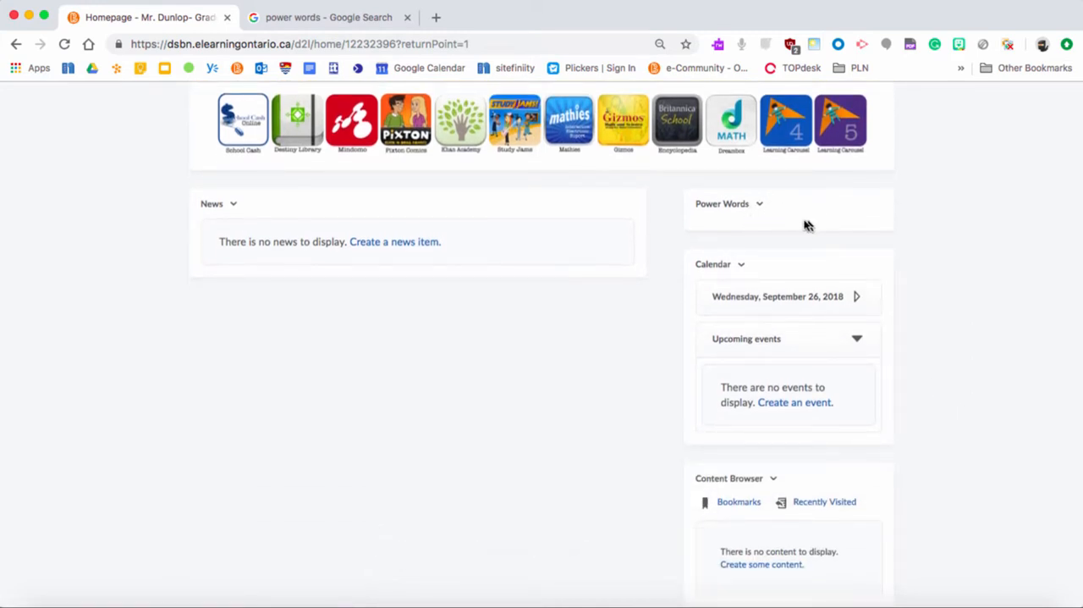
pyautogui.click(760, 205)
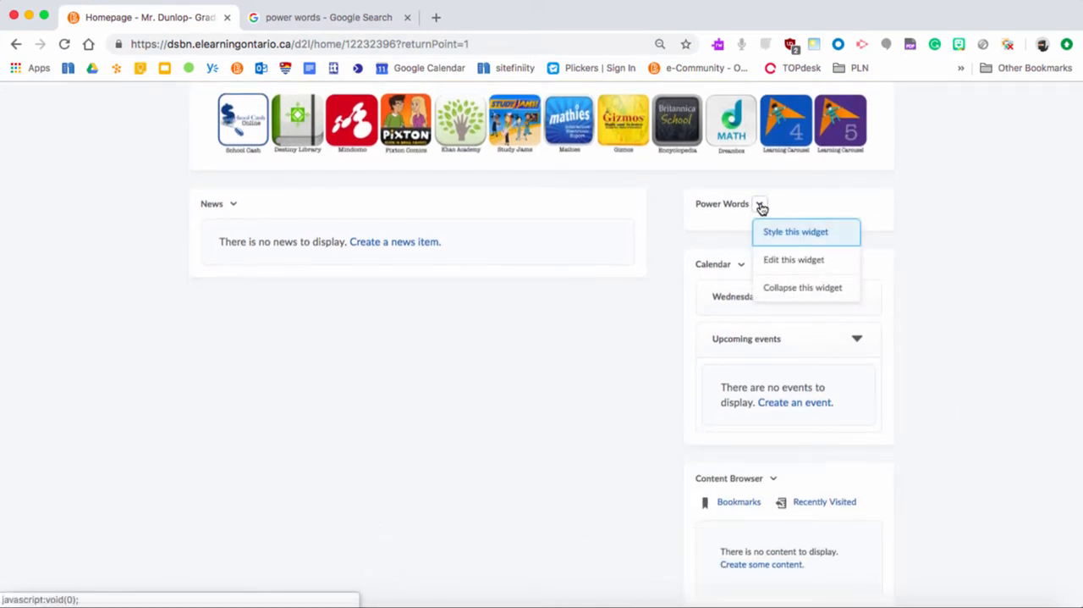
pyautogui.click(772, 259)
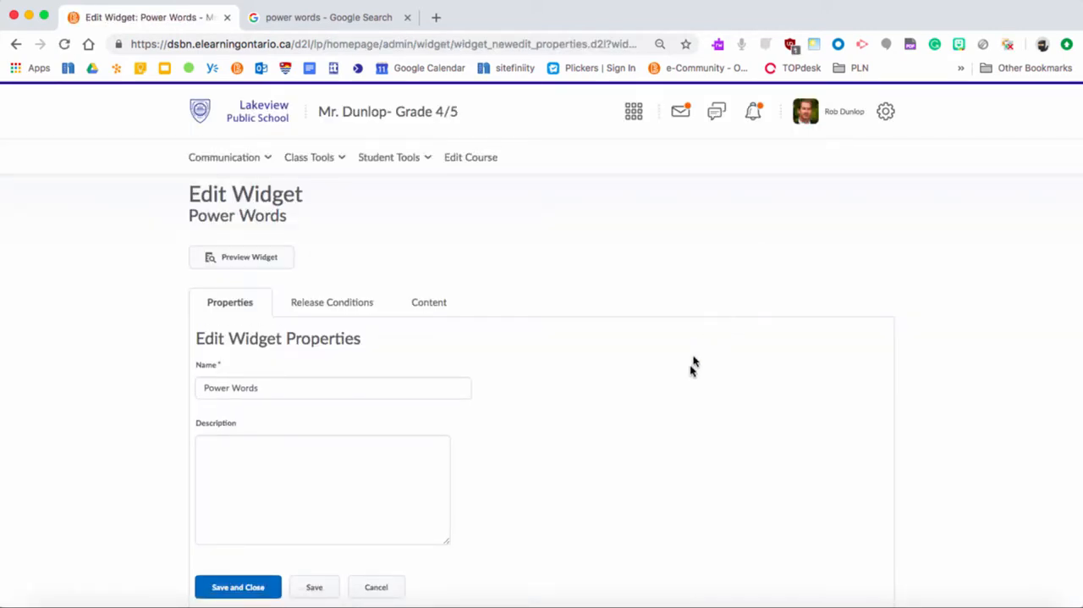
pyautogui.scroll(-1, 693, 369)
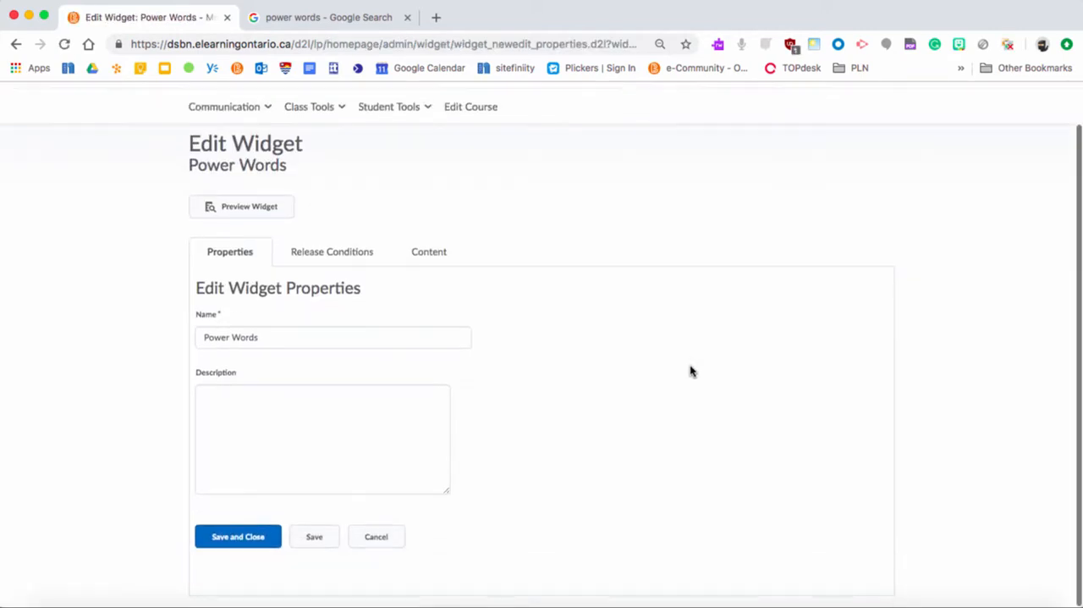
pyautogui.click(427, 259)
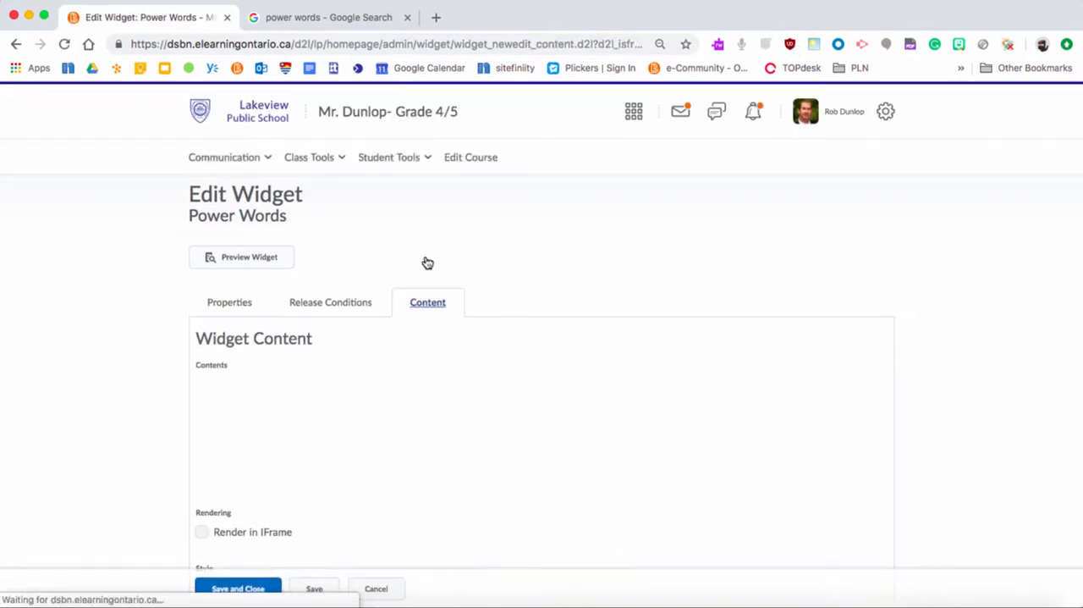
pyautogui.scroll(-2, 563, 422)
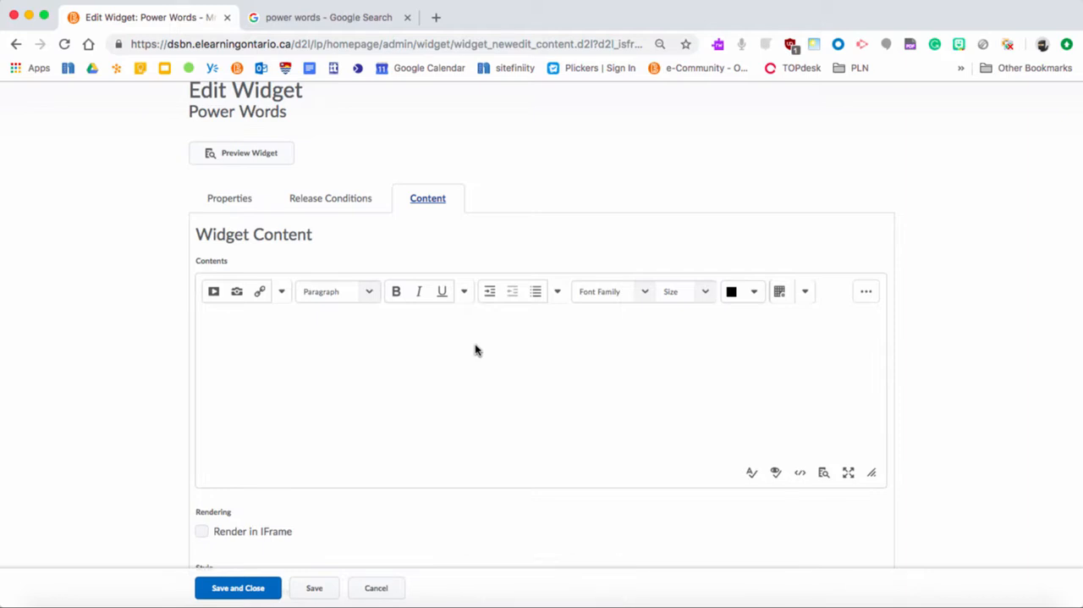
# Save the enlarged Power Words picture from the Google image results to the Desktop as a JPEG named "power words".
pyautogui.click(325, 21)
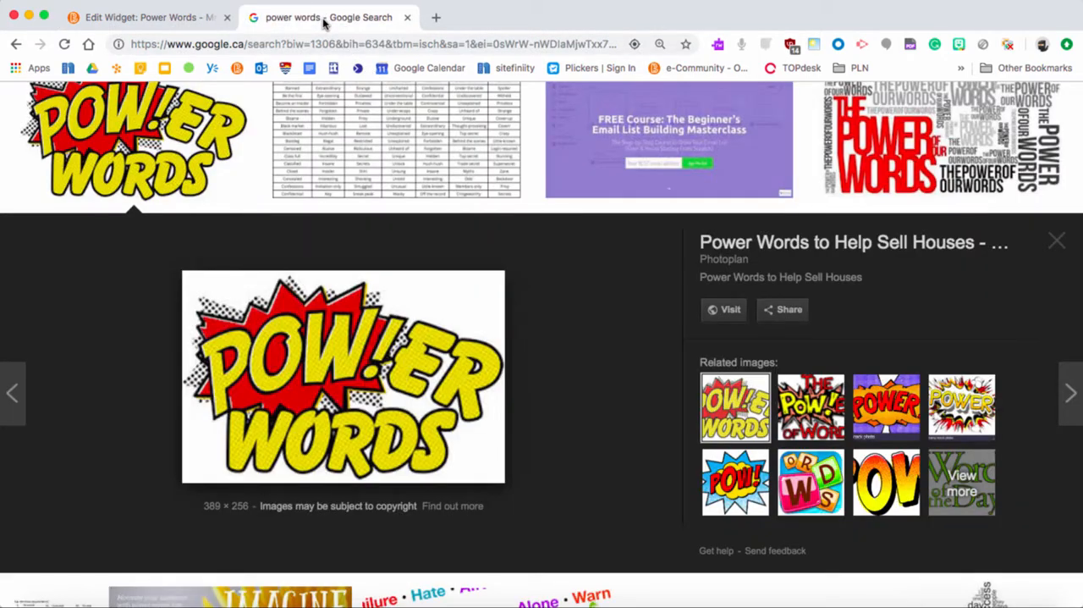
pyautogui.rightClick(329, 359)
pyautogui.click(369, 485)
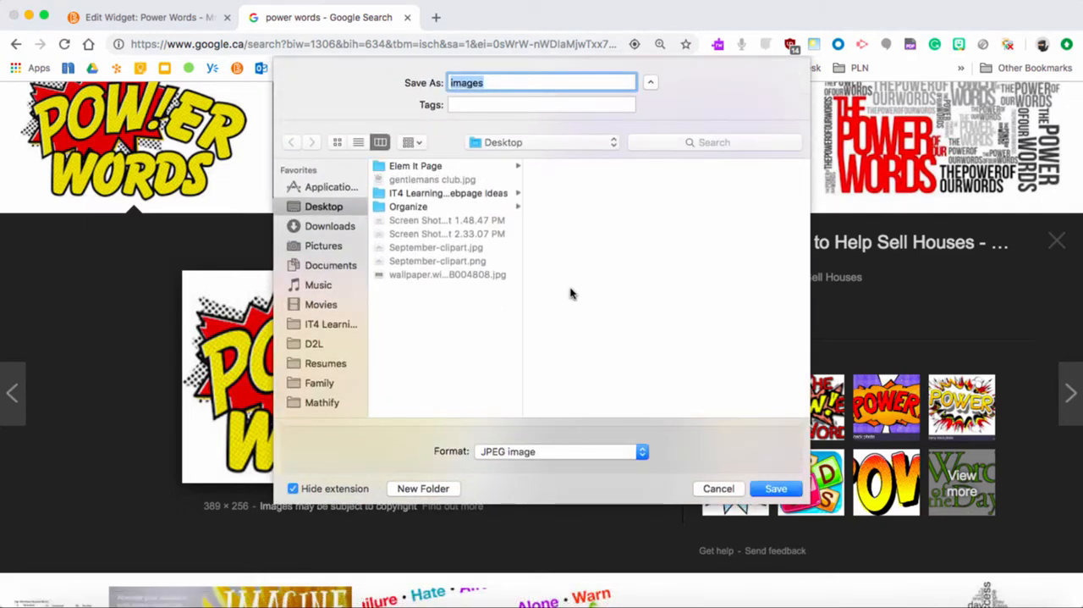
pyautogui.write('power words')
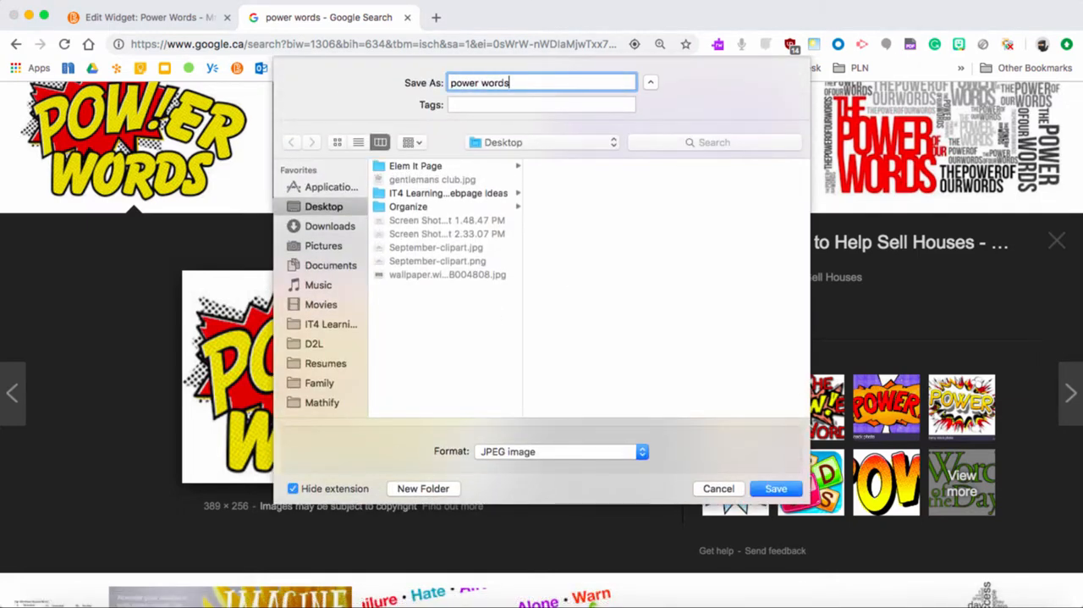
pyautogui.press('Return')
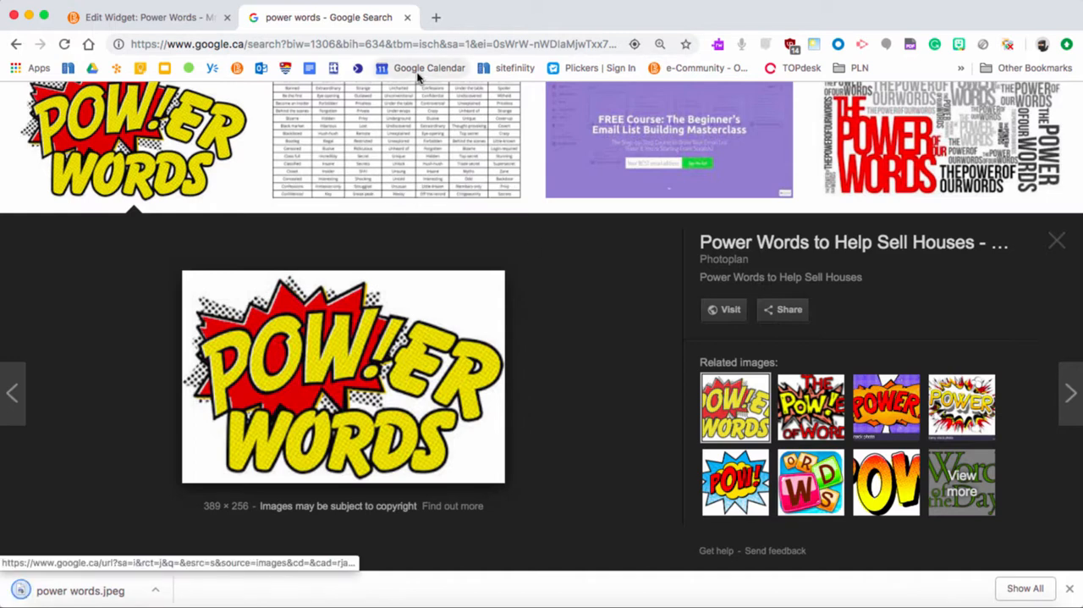
# Insert power words.jpeg from the computer's Desktop into the Power Words widget content, marking the image as decorative.
pyautogui.click(156, 18)
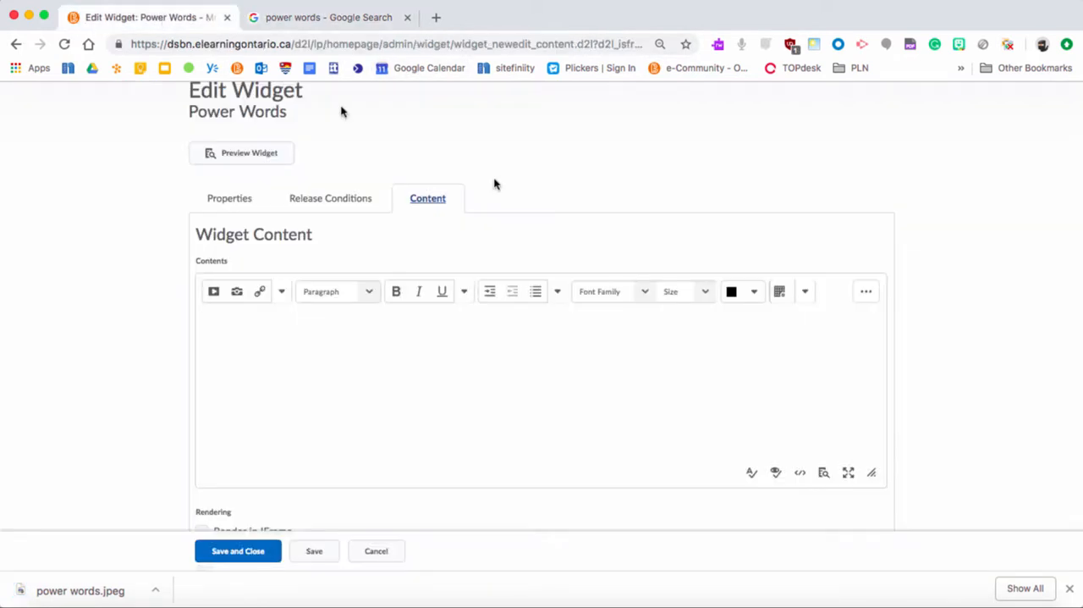
pyautogui.click(237, 293)
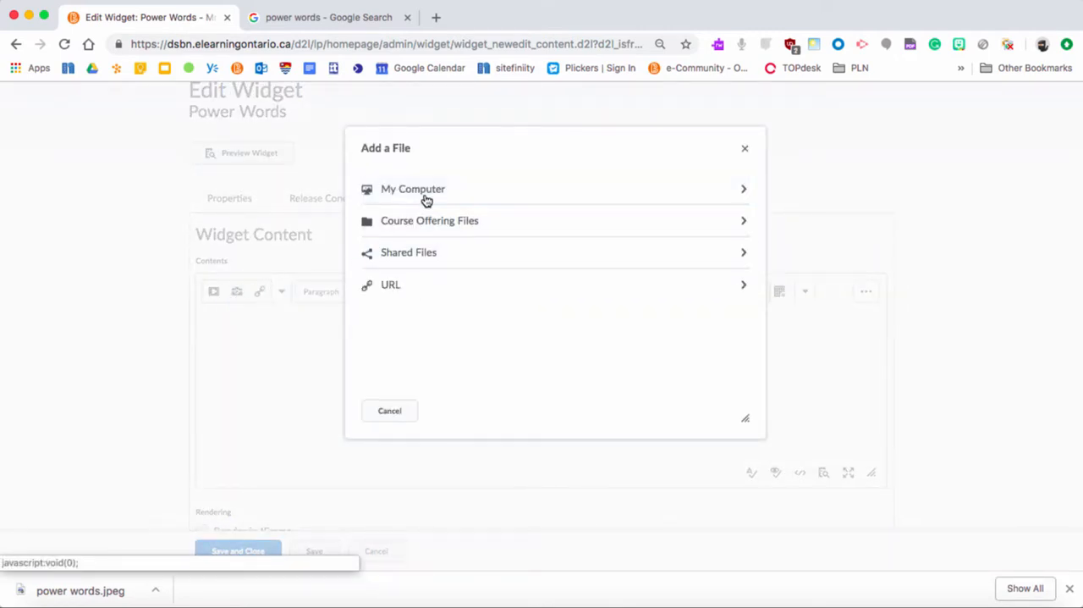
pyautogui.click(426, 200)
pyautogui.click(424, 203)
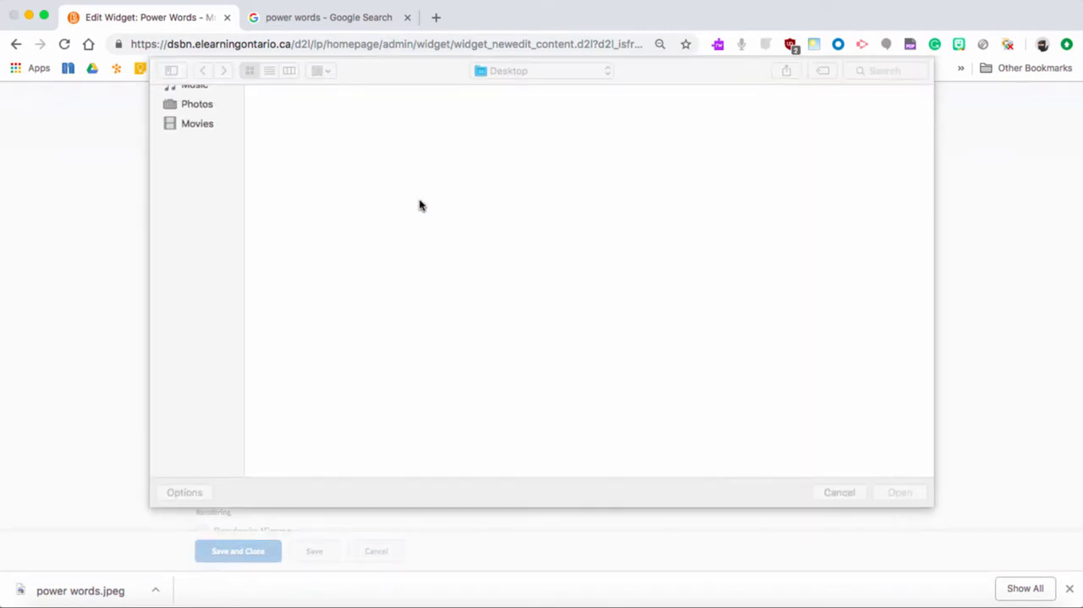
pyautogui.click(309, 121)
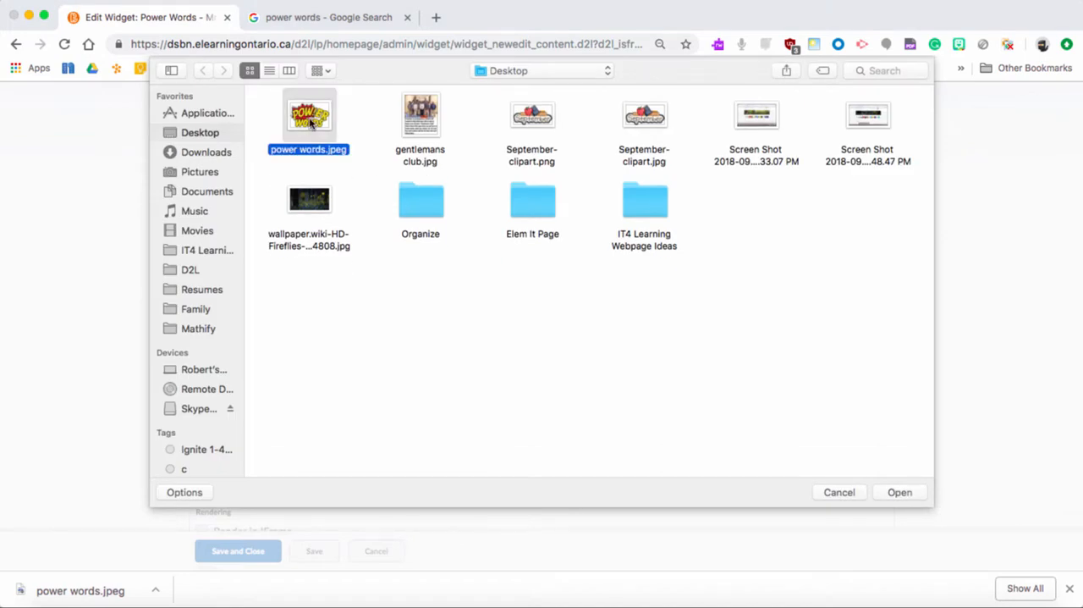
pyautogui.click(899, 492)
pyautogui.click(392, 415)
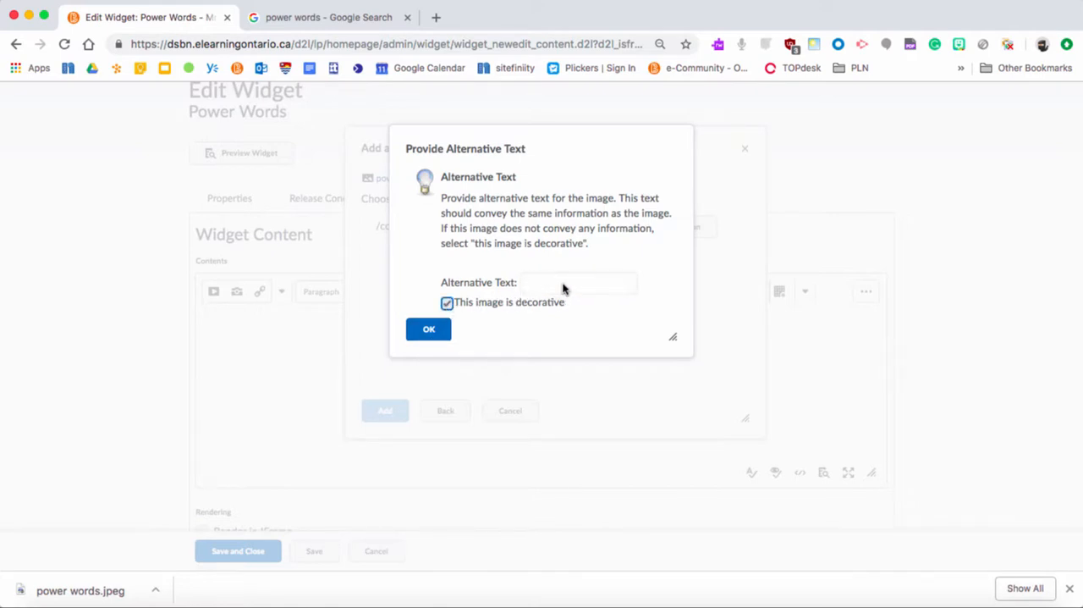
pyautogui.click(432, 330)
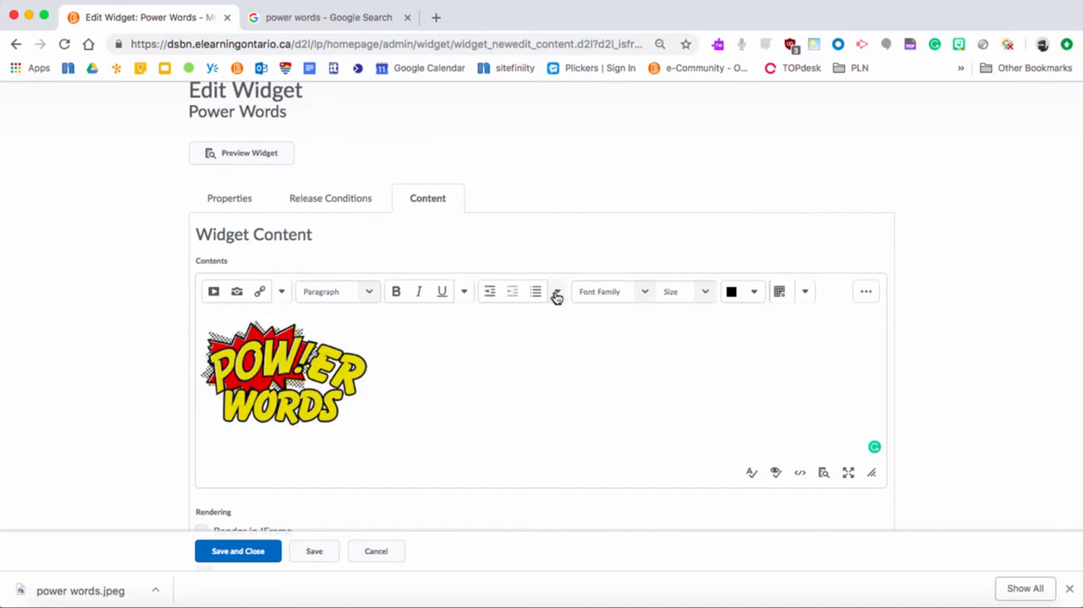
# Center the Power Words image in the widget content and add the words car, dog and cat on separate lines below it.
pyautogui.click(557, 292)
pyautogui.click(593, 386)
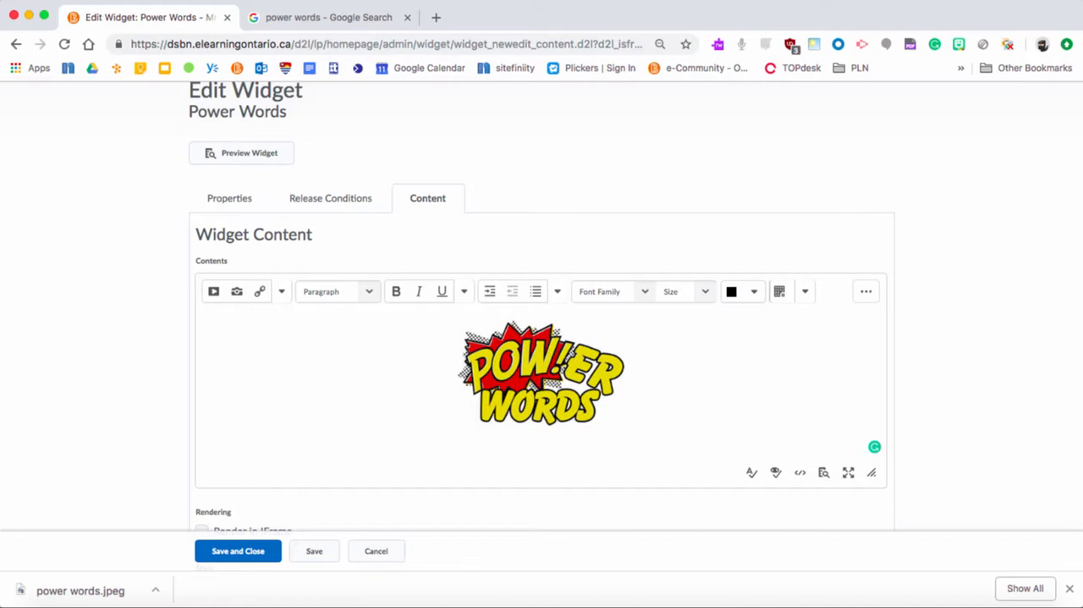
pyautogui.press('Return')
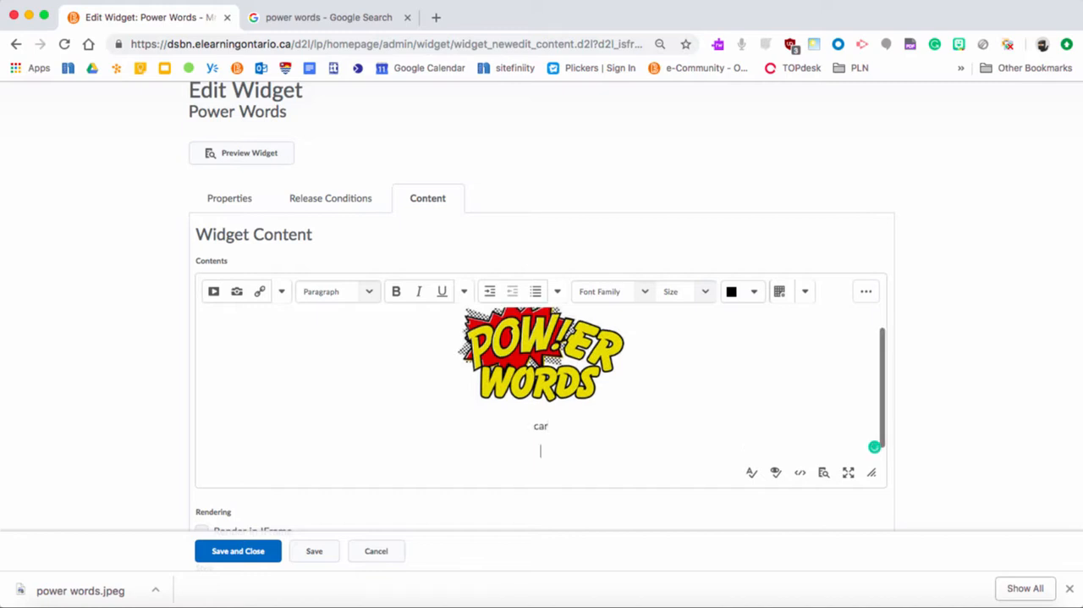
pyautogui.write('dog')
pyautogui.press('Return')
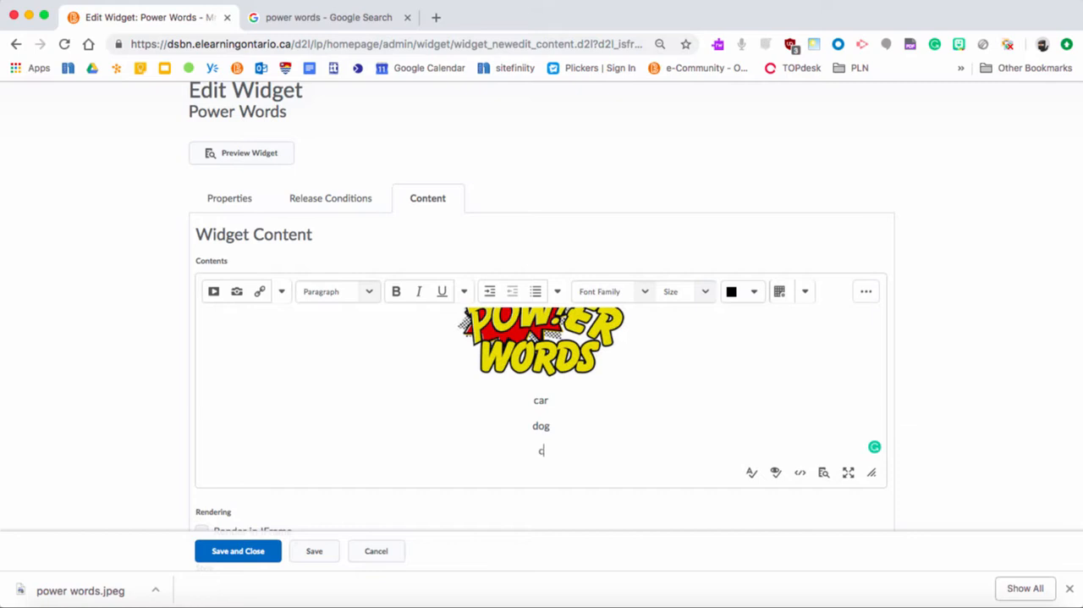
# Set the words car, dog and cat to size 6 (24pt), then save and close the widget.
pyautogui.moveTo(556, 446); pyautogui.dragTo(525, 366)
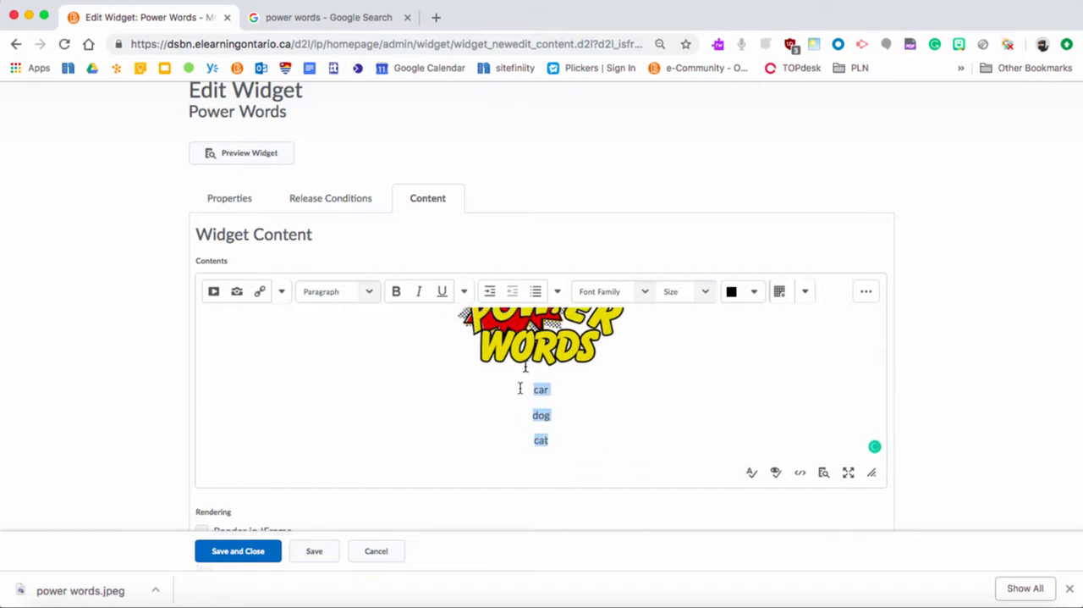
pyautogui.click(706, 291)
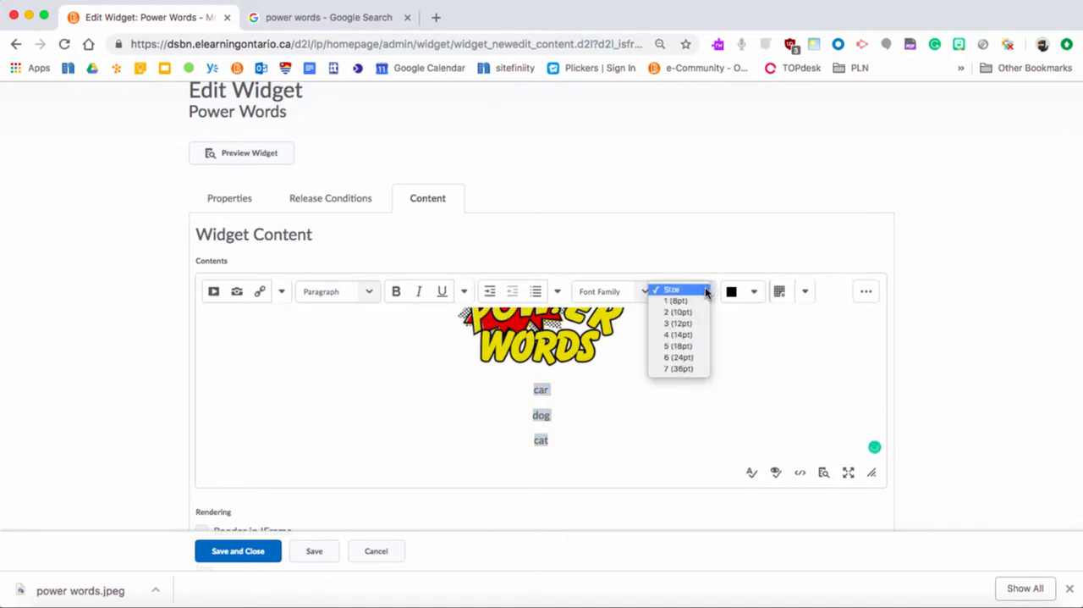
pyautogui.click(688, 346)
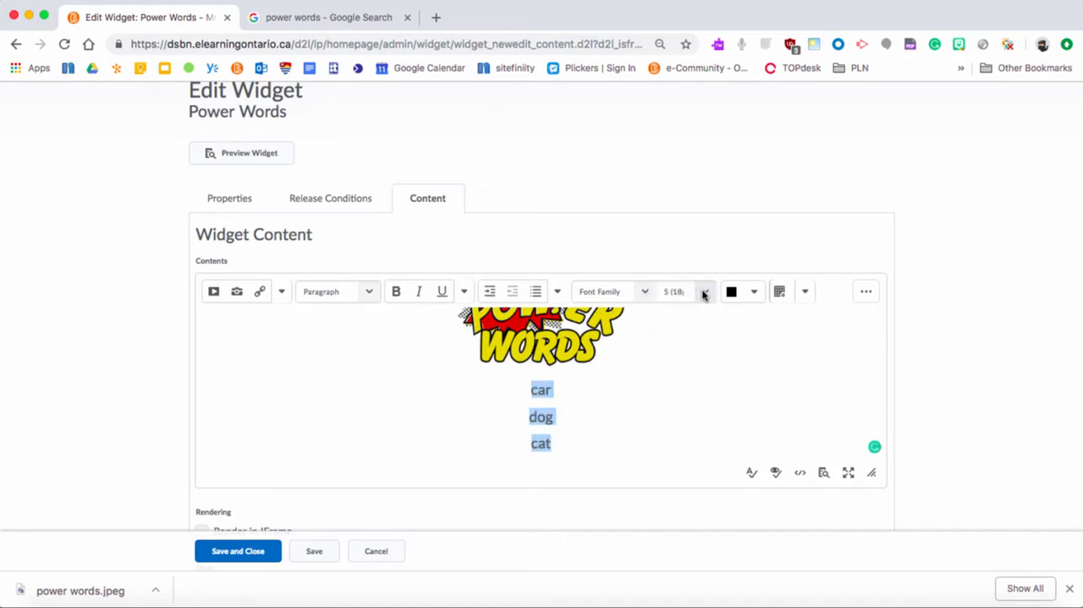
pyautogui.click(701, 292)
pyautogui.click(700, 305)
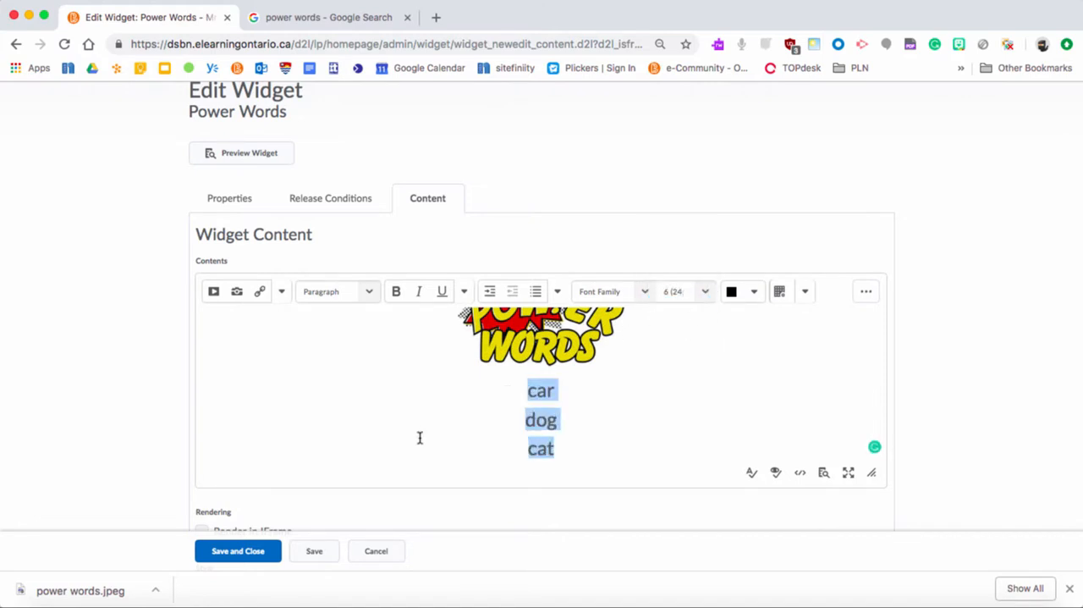
pyautogui.click(249, 550)
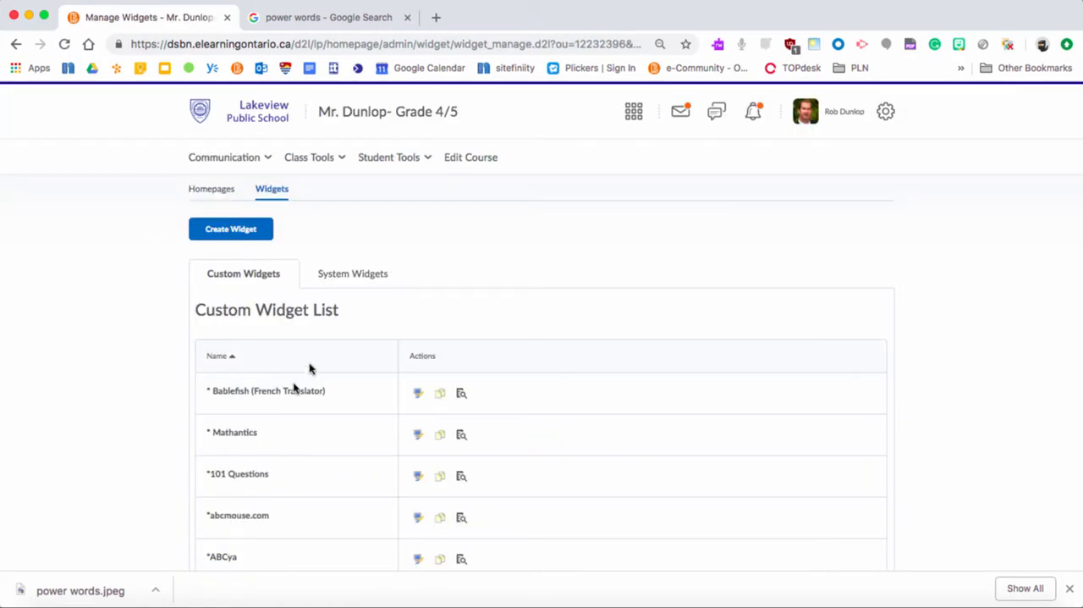
# Return to the Grade 4/5 course homepage and examine the Power Words widget and its available actions.
pyautogui.click(375, 116)
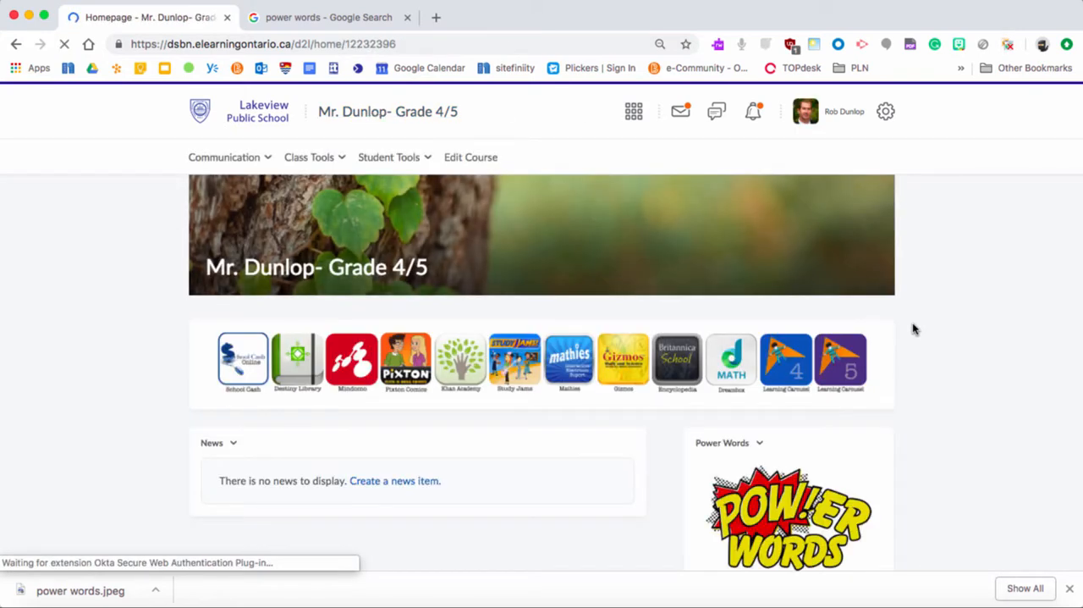
pyautogui.scroll(-3, 984, 429)
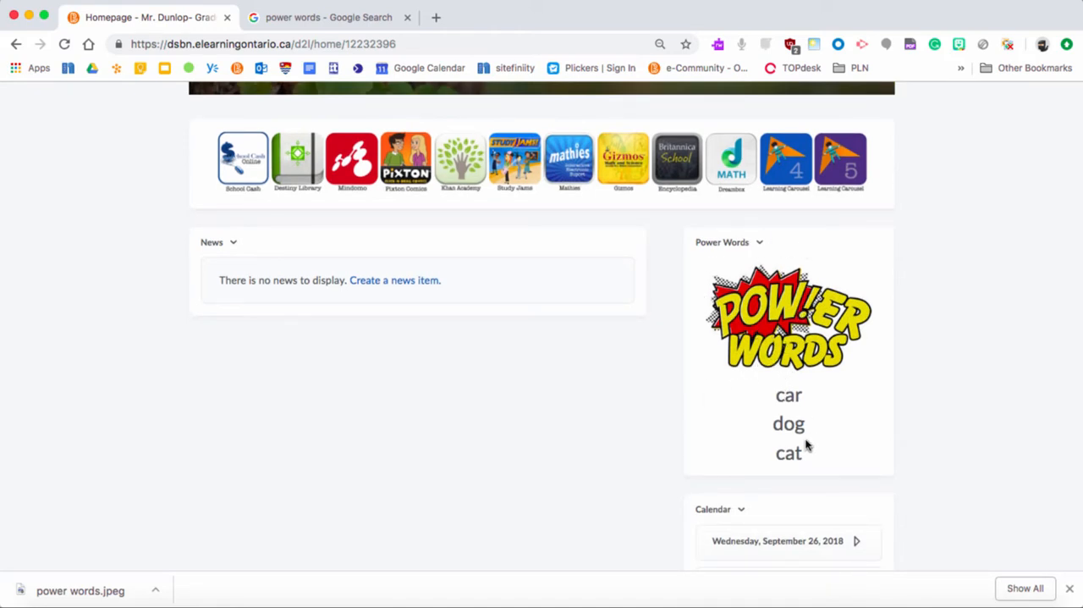
pyautogui.click(760, 243)
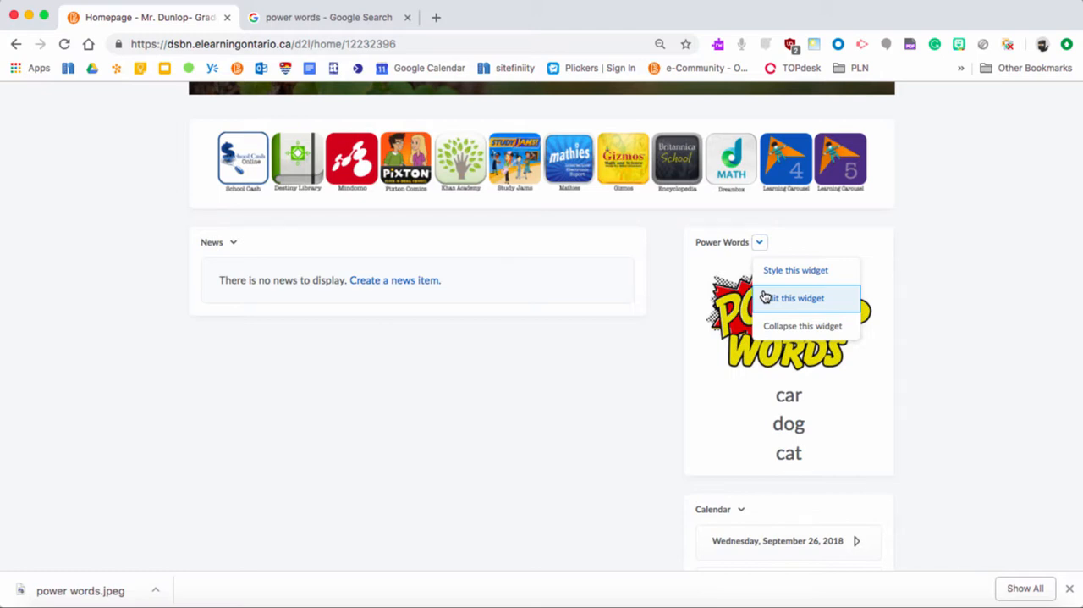
pyautogui.click(973, 330)
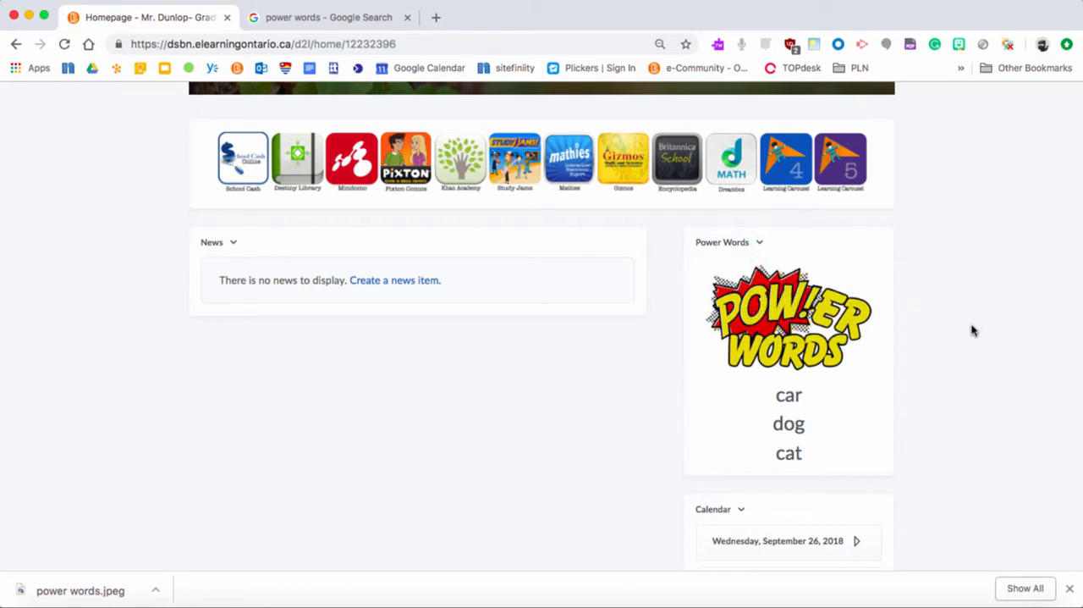